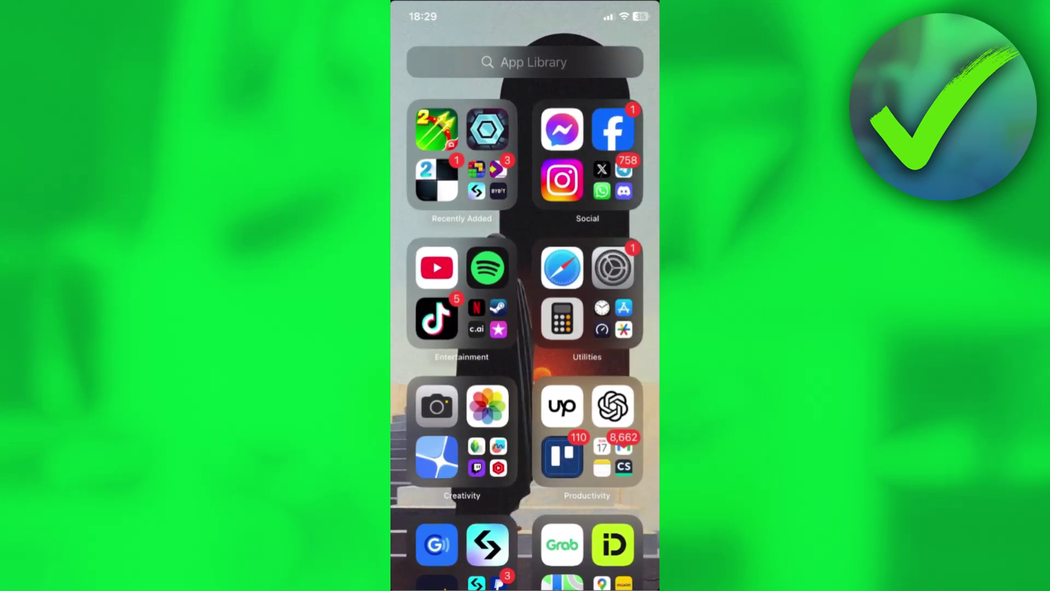
# Search the App Library for "sn" and launch Snapchat
pyautogui.click(525, 61)
pyautogui.write('sn')
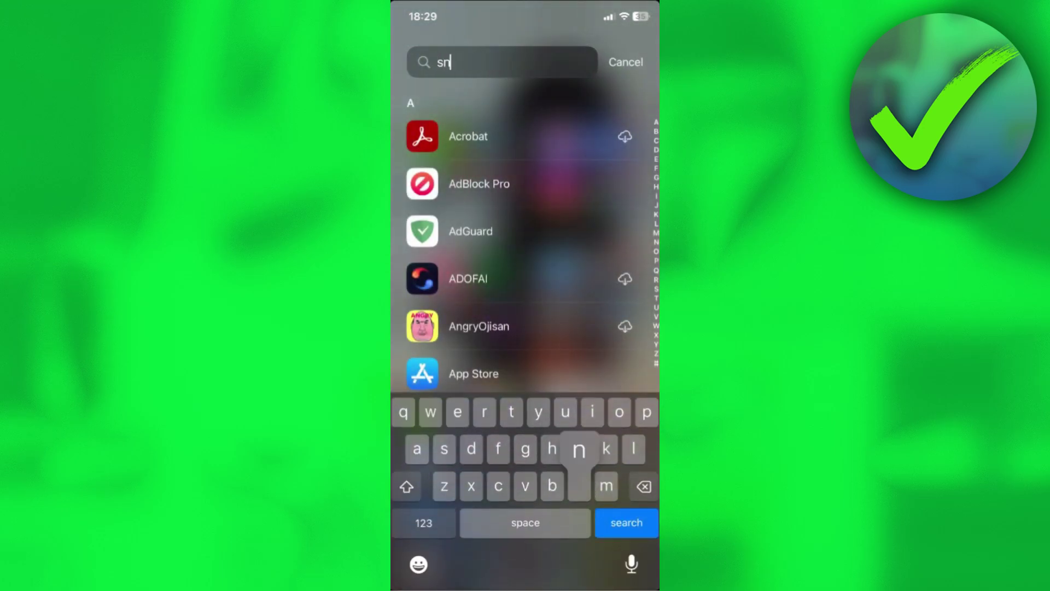
pyautogui.press('Return')
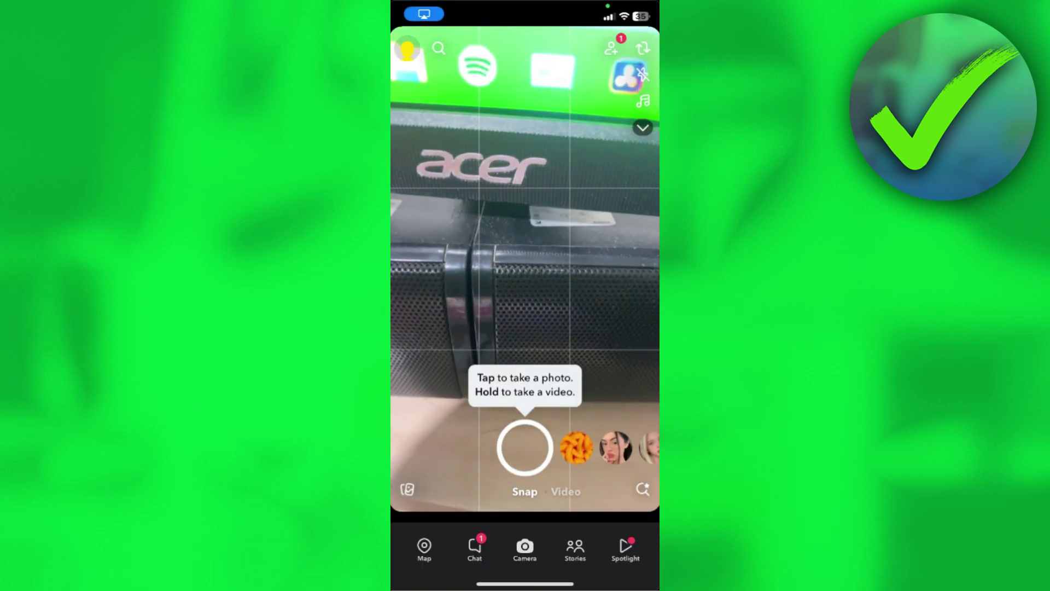
# Open Snapchat Settings from the profile page's gear icon
pyautogui.click(407, 49)
pyautogui.click(638, 48)
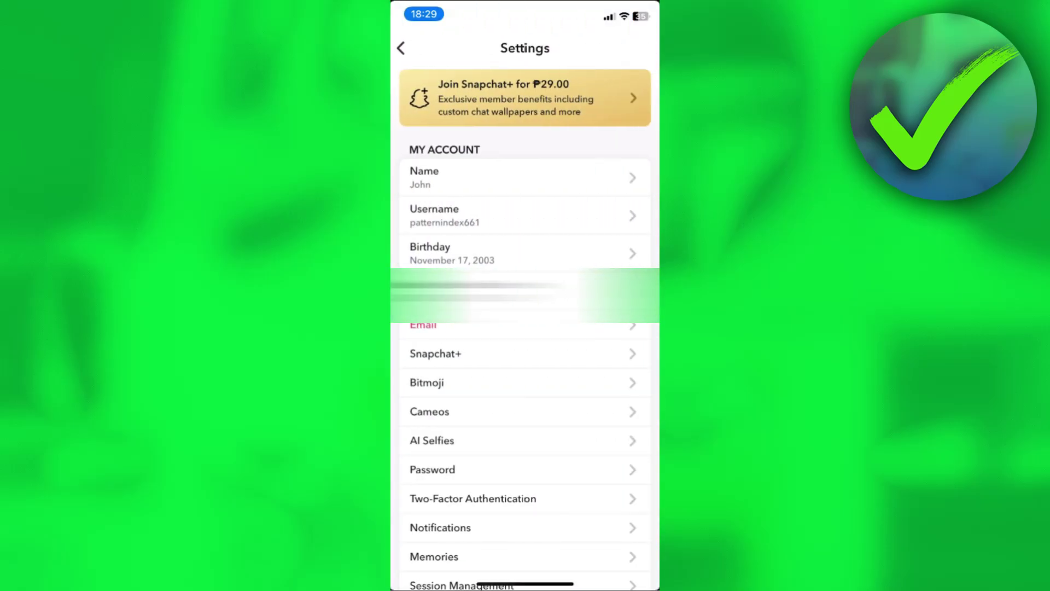
pyautogui.scroll(-15, 525, 329)
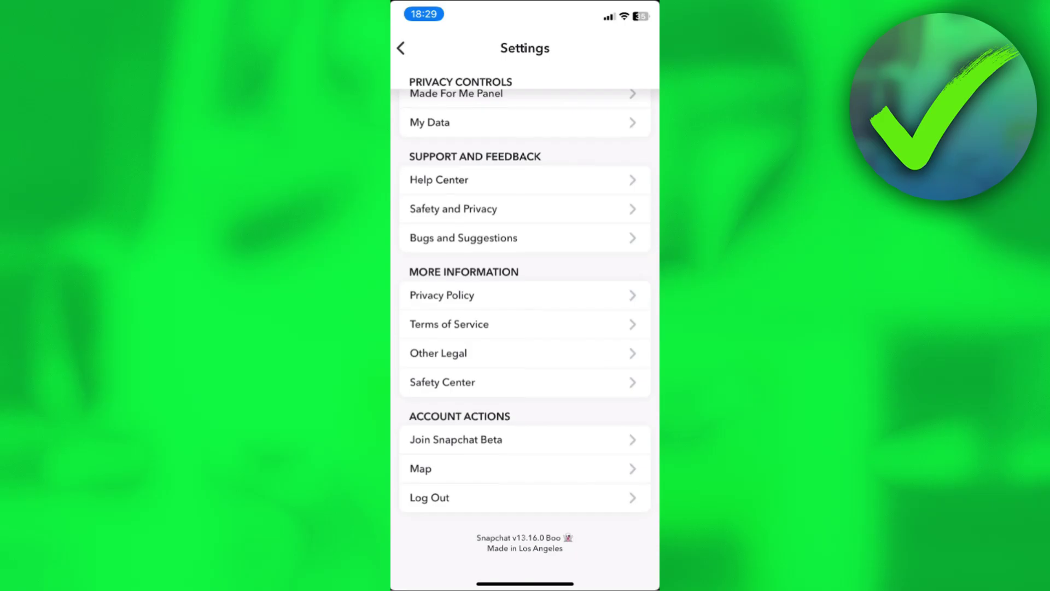
# Log out, skipping the email verification prompt, then log in to the other saved account
pyautogui.click(429, 500)
pyautogui.click(523, 342)
pyautogui.click(526, 328)
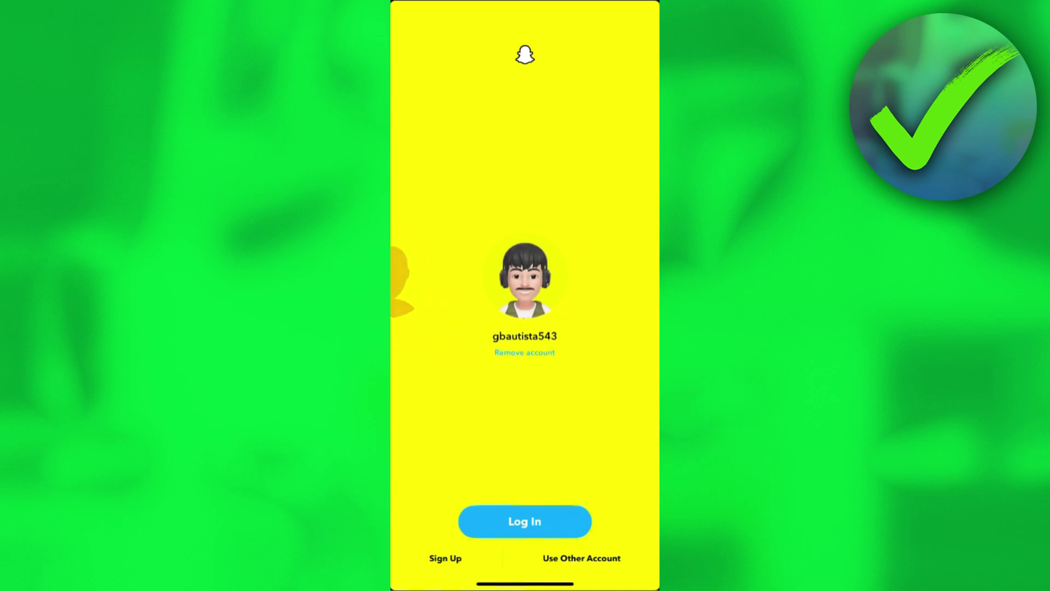
pyautogui.click(525, 521)
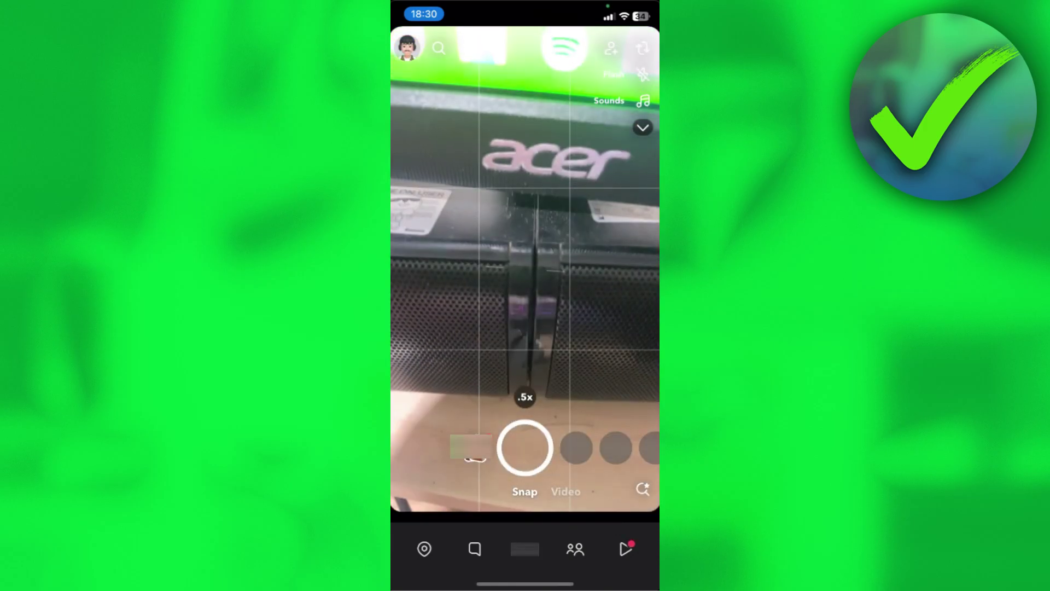